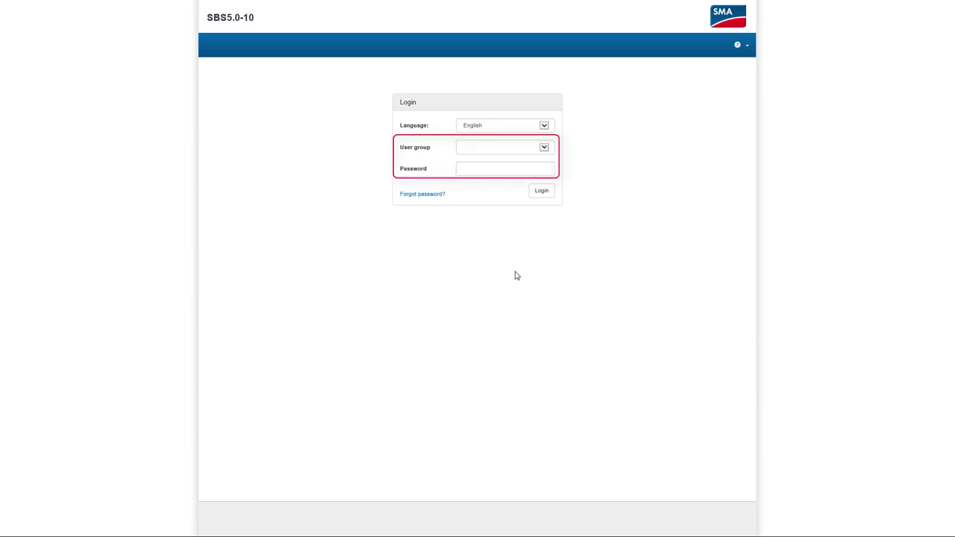
Log in with the Installer user group and password, then launch the installation assistant.
left_click(544, 147)
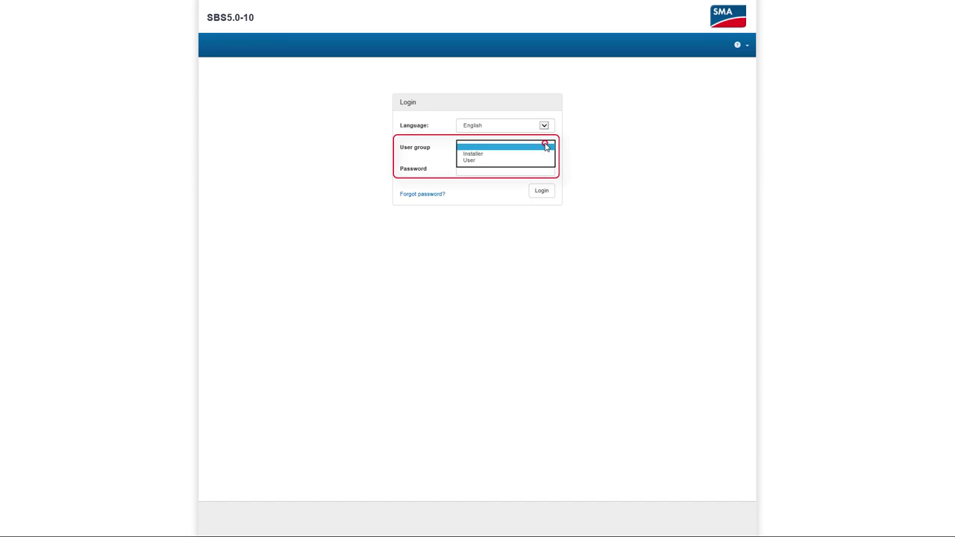
left_click(523, 154)
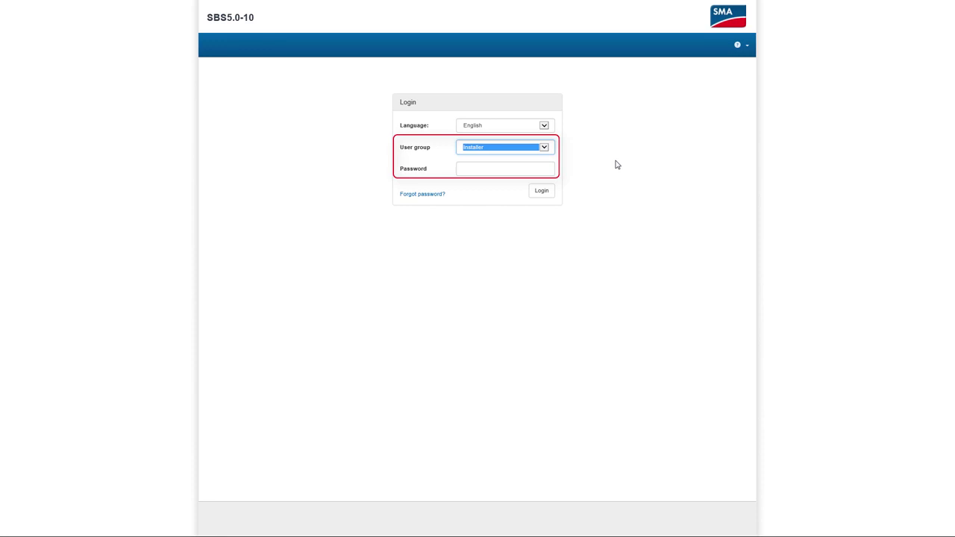
left_click(507, 169)
type("********")
key("Return")
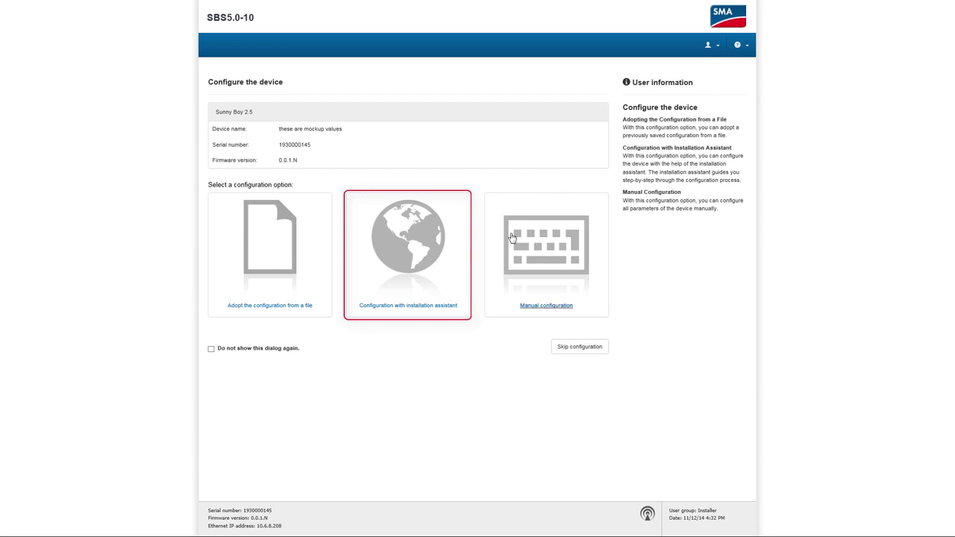
left_click(415, 305)
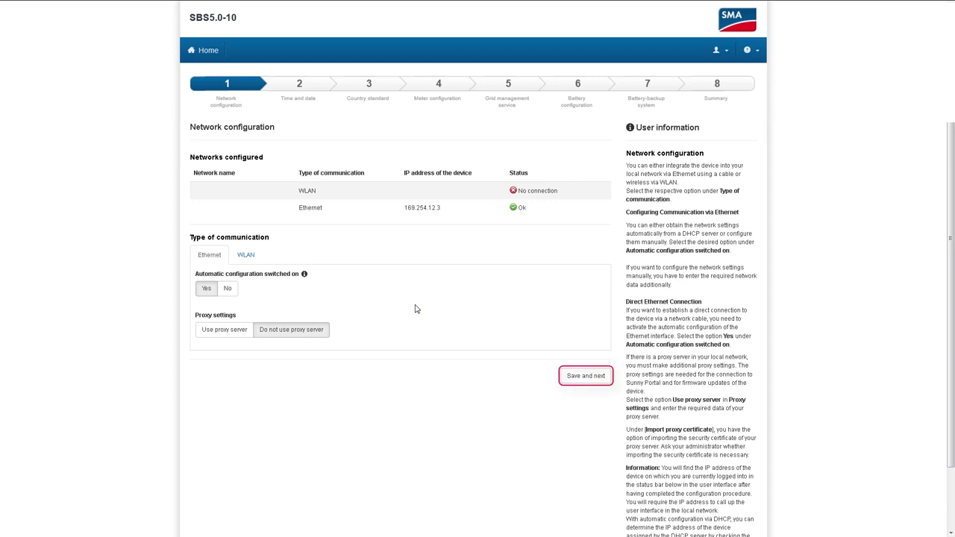
Keep the Ethernet network settings and advance to step 2, time and date.
left_click(581, 382)
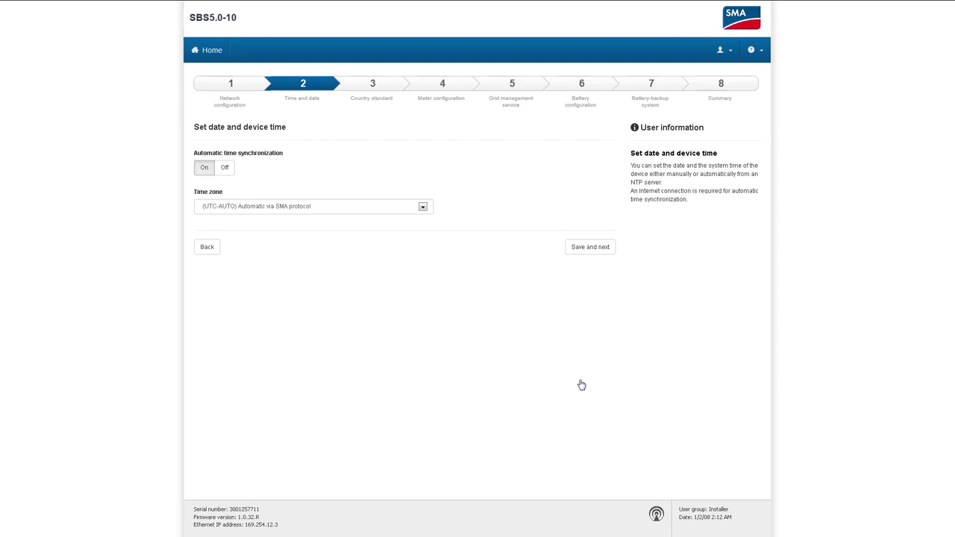
Save the time step with automatic synchronization back on and the hour at 02.
left_click(225, 167)
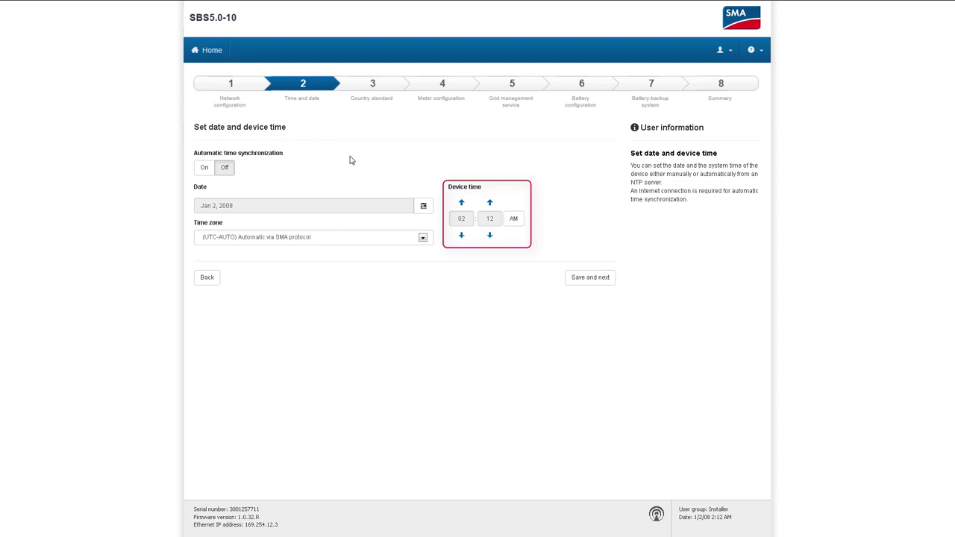
left_click(511, 219)
left_click(461, 235)
left_click(461, 202)
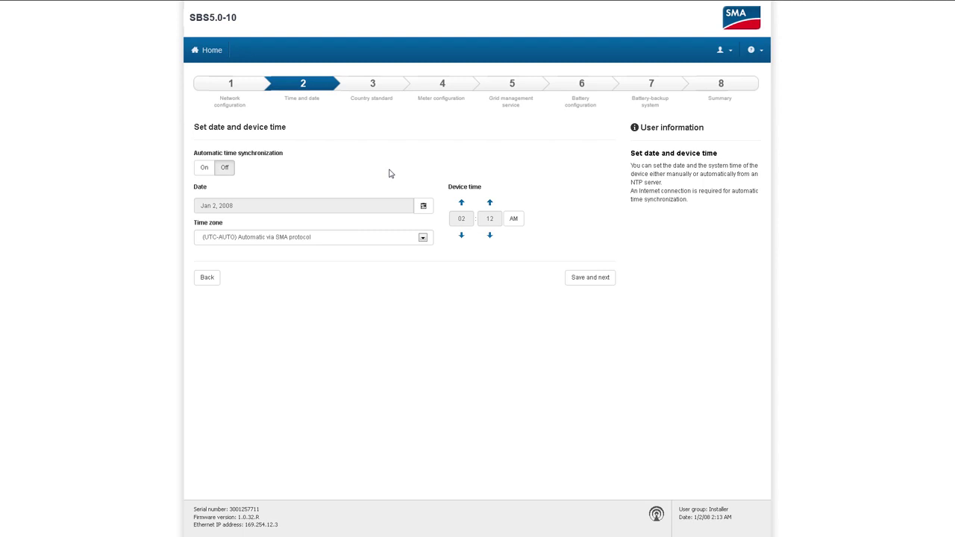
left_click(203, 169)
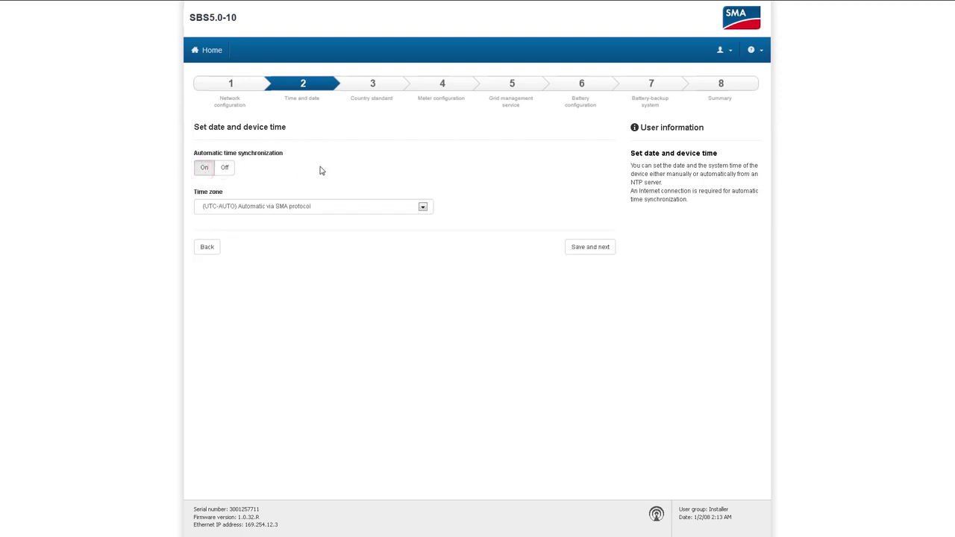
left_click(575, 250)
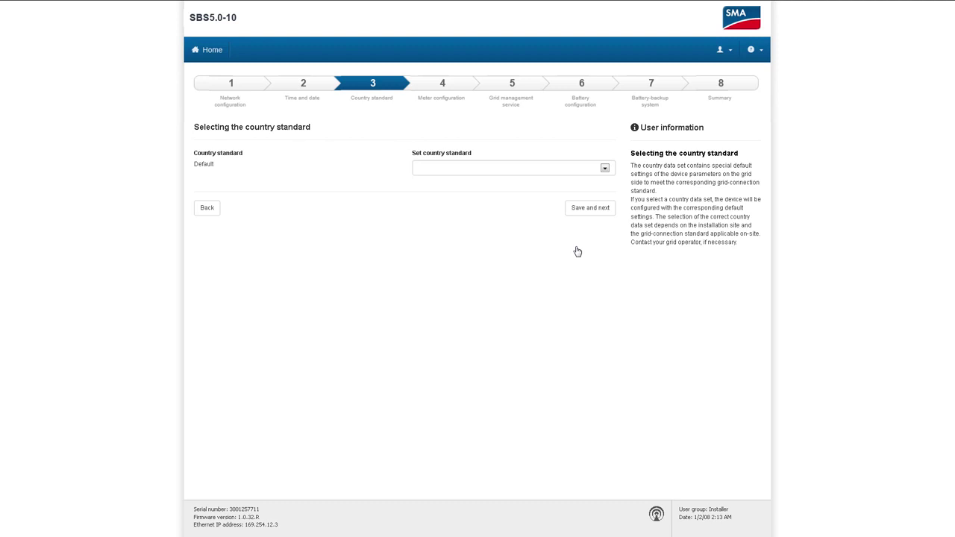
Select AS4777.2_2015 as the country standard and save it.
left_click(605, 170)
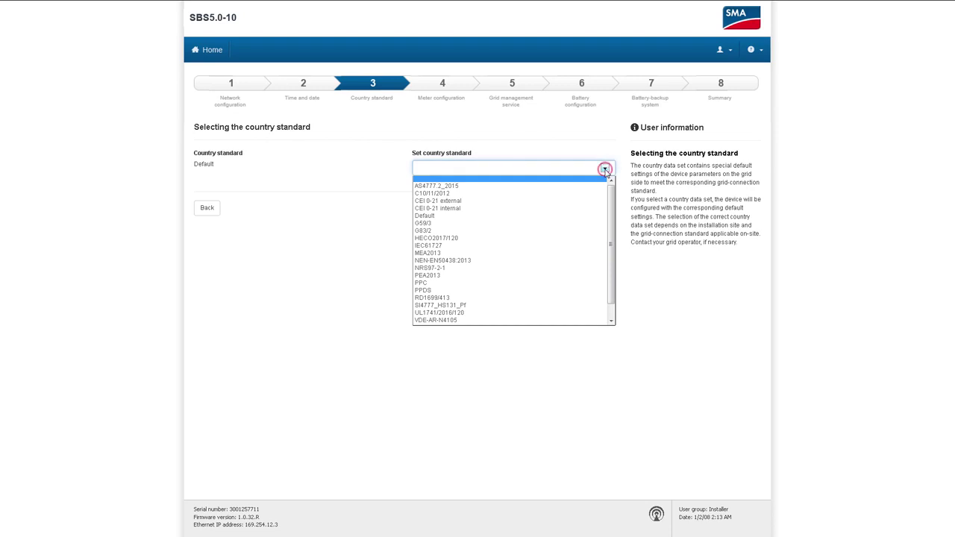
left_click(535, 185)
left_click(499, 216)
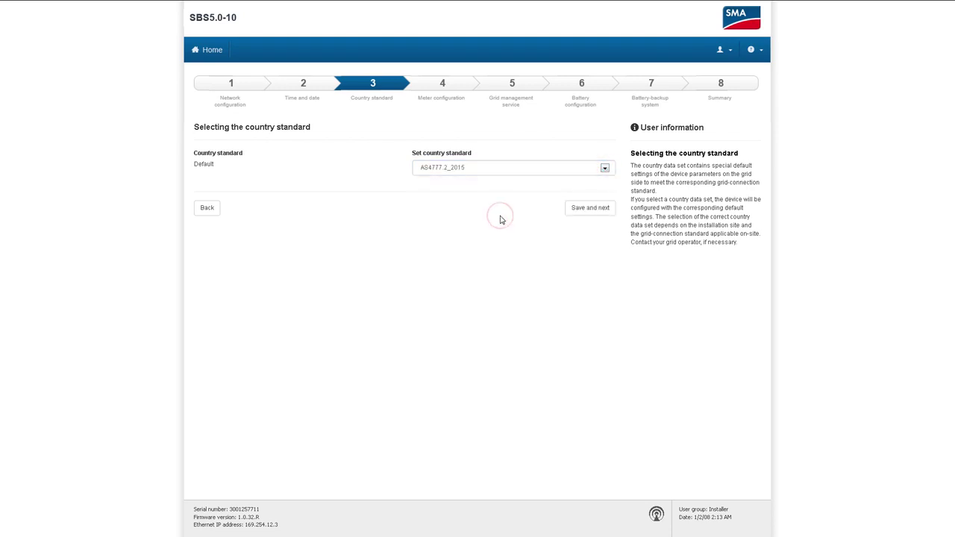
left_click(589, 209)
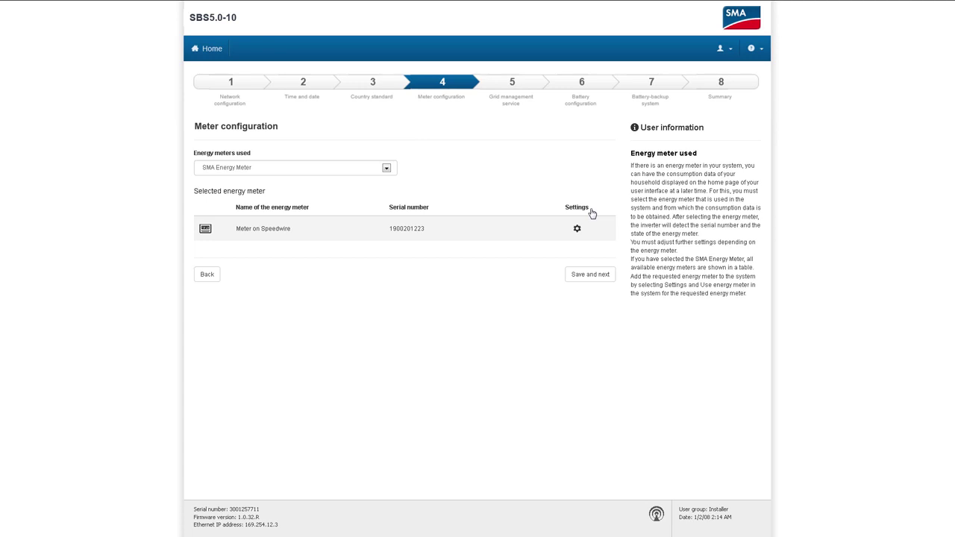
Confirm SMA Energy Meter as the energy meter used and save the meter configuration.
left_click(386, 168)
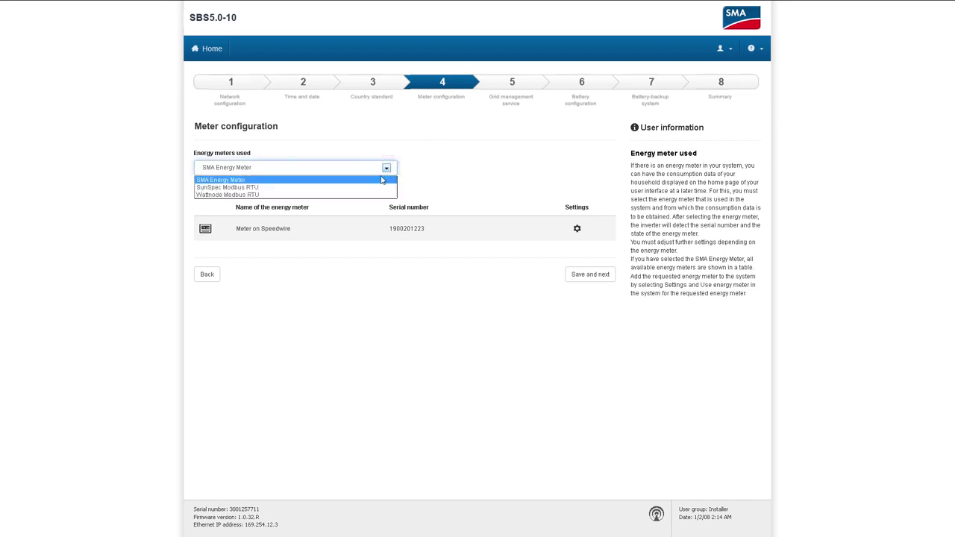
left_click(441, 171)
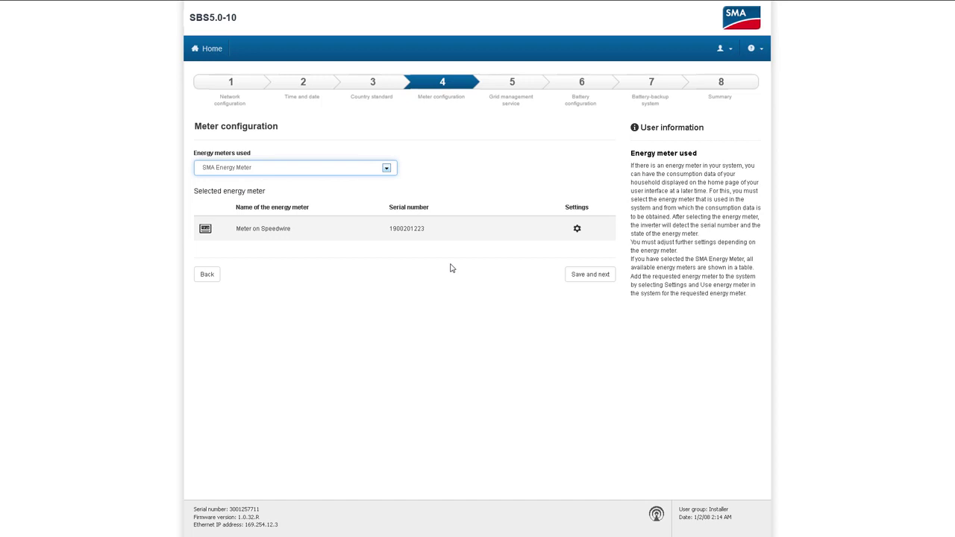
left_click(577, 274)
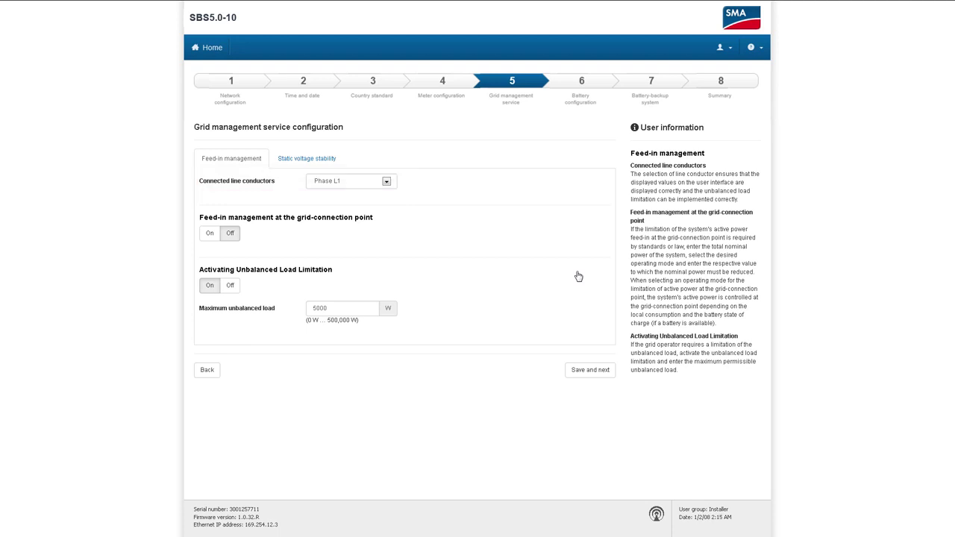
left_click(386, 181)
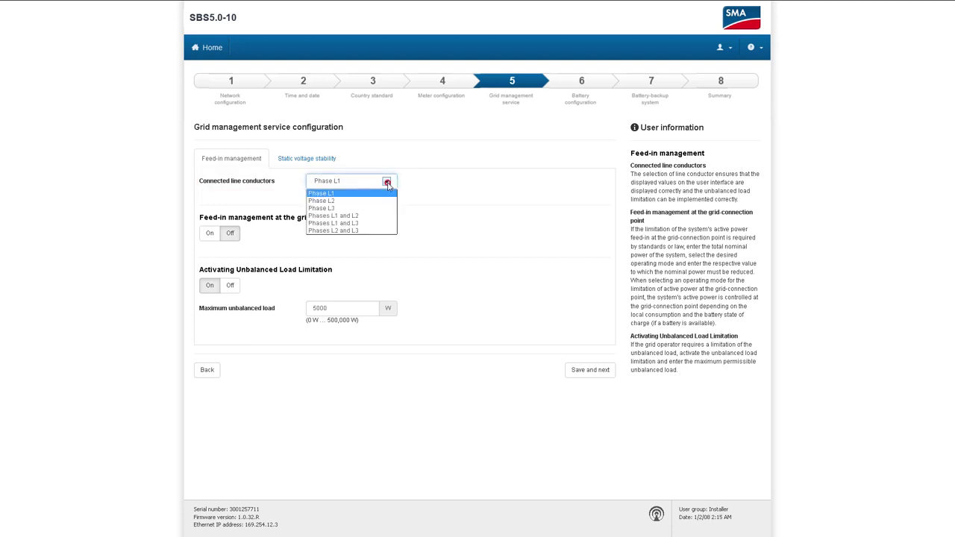
left_click(378, 193)
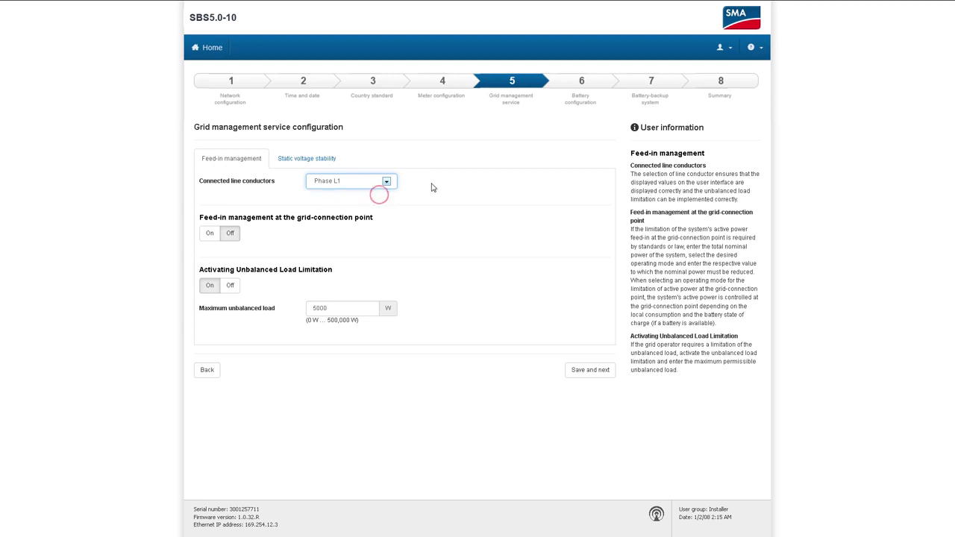
left_click(431, 185)
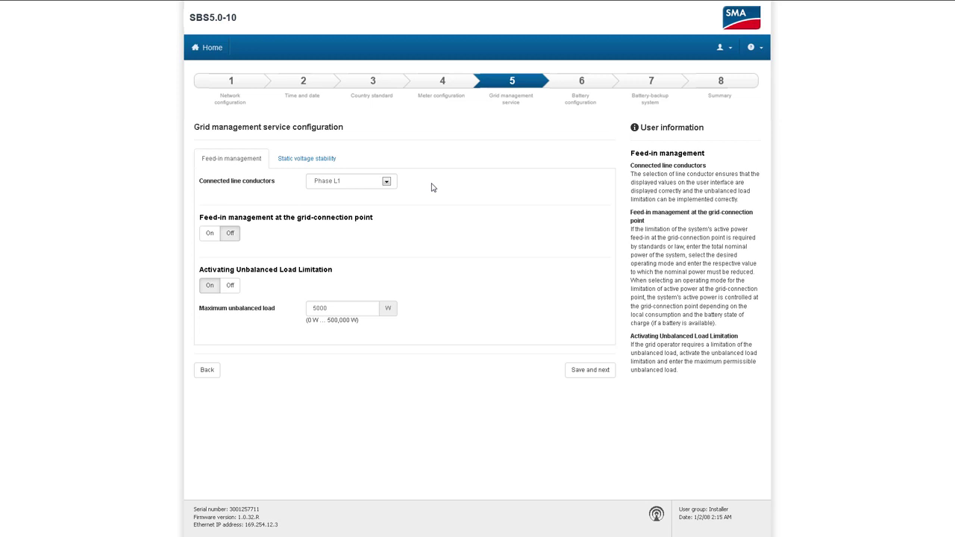
left_click(211, 234)
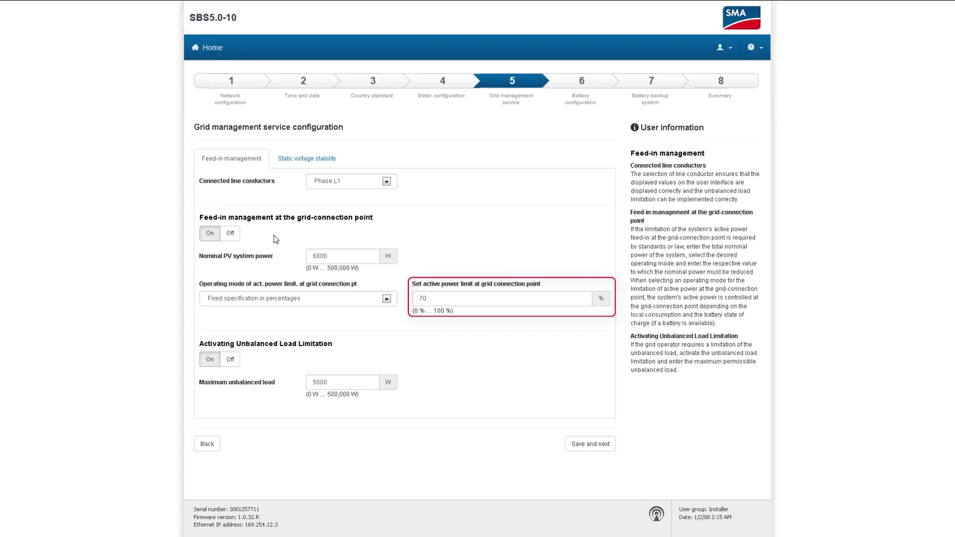
left_click(435, 297)
left_click(444, 263)
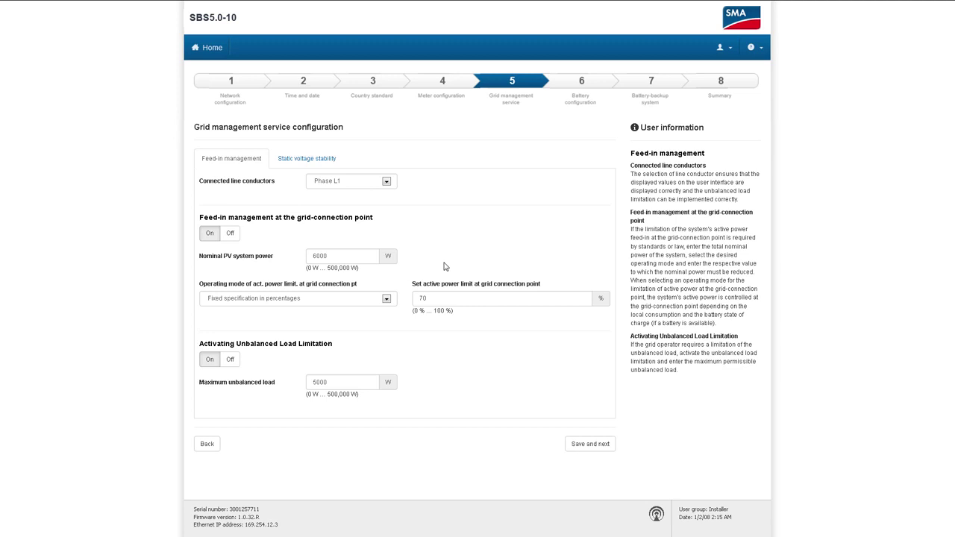
Turn feed-in management back off and select the 5000 W maximum unbalanced load value.
left_click(235, 234)
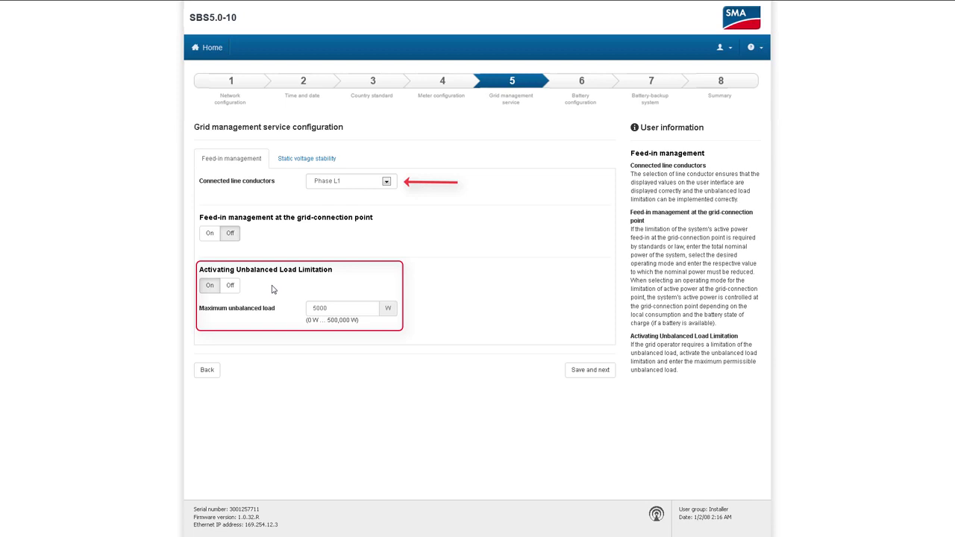
double_click(358, 310)
Save grid settings, run the Charge battery test, and save the battery configuration.
left_click(589, 370)
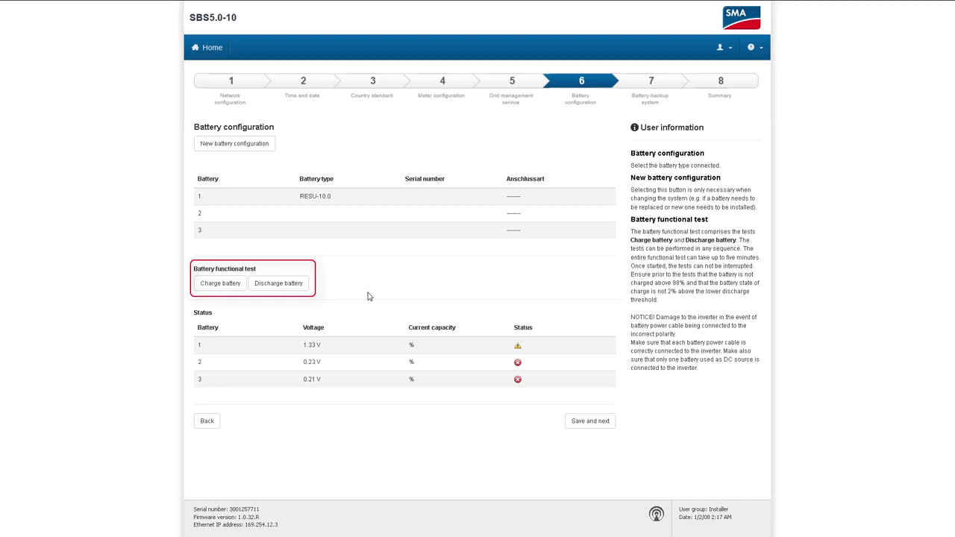
left_click(225, 286)
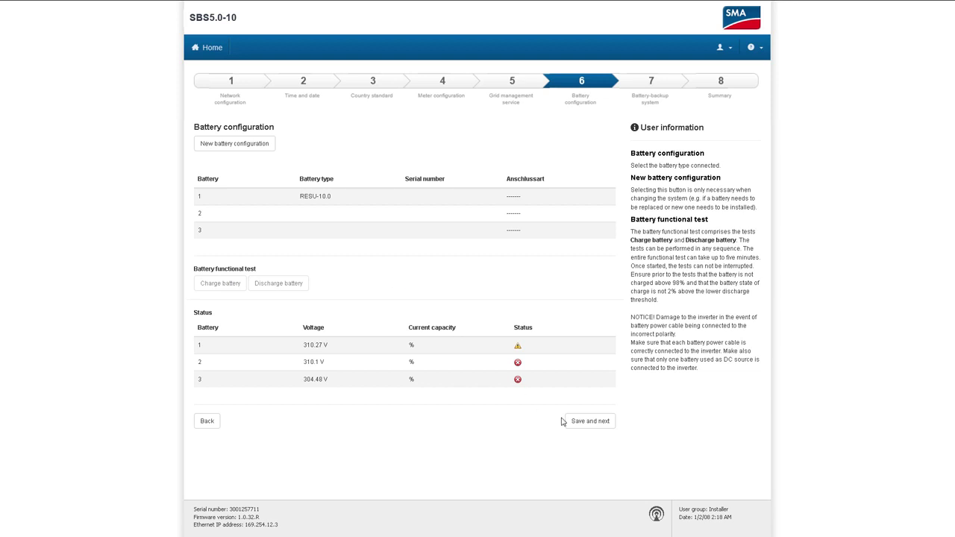
left_click(590, 425)
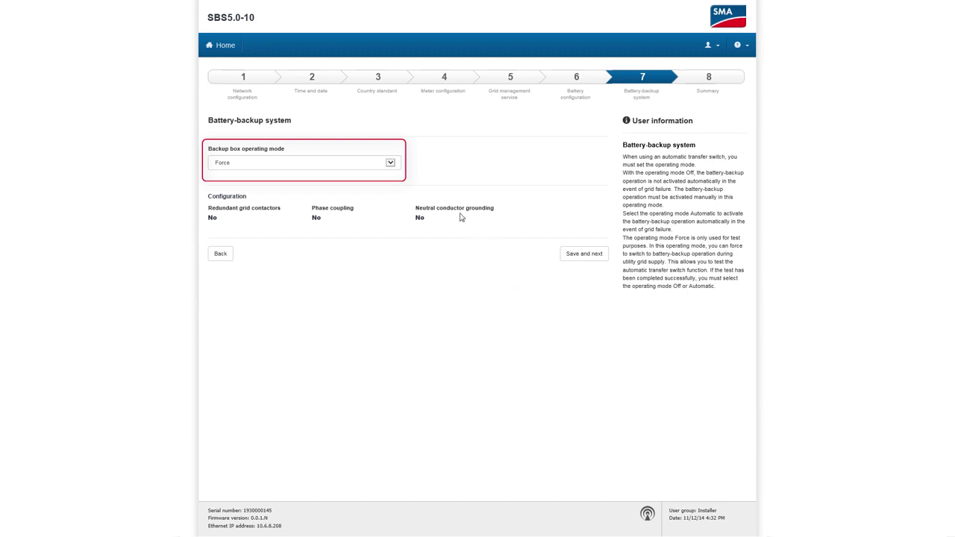
Cycle the backup box operating mode through Automatic and Force, finally choosing Off.
left_click(390, 163)
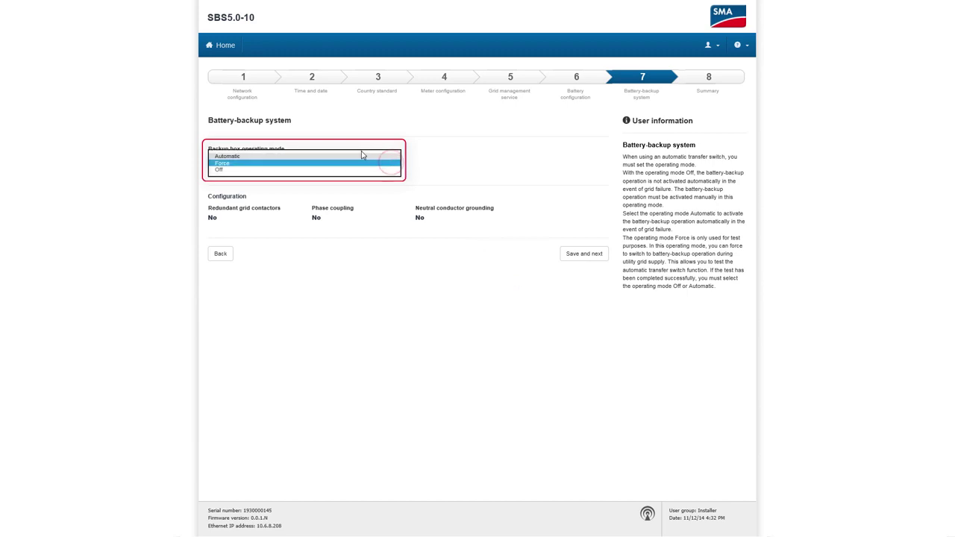
left_click(363, 156)
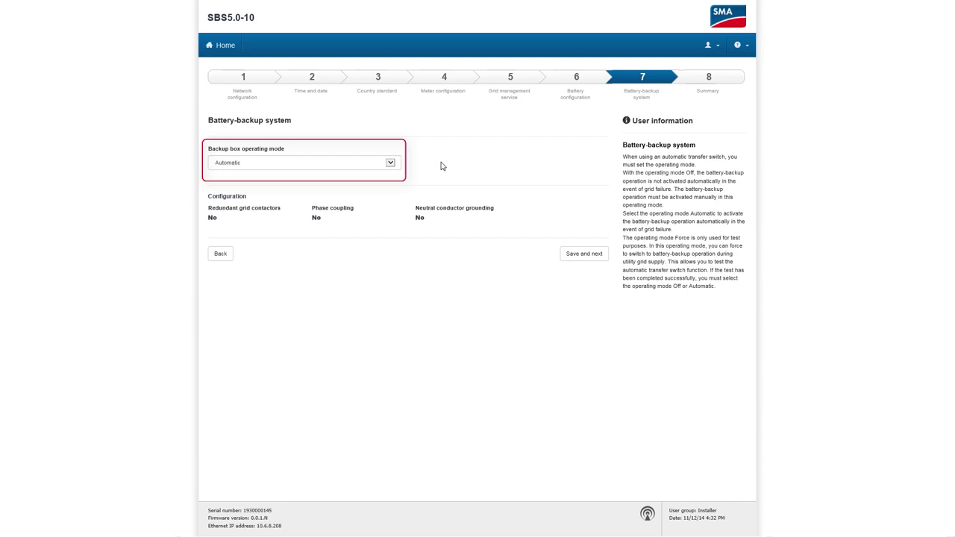
left_click(390, 163)
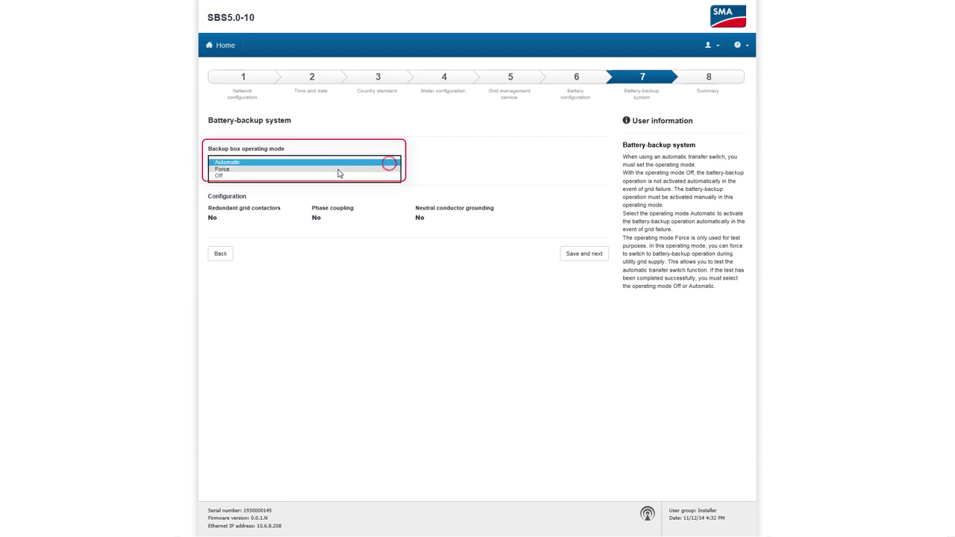
left_click(337, 169)
left_click(422, 165)
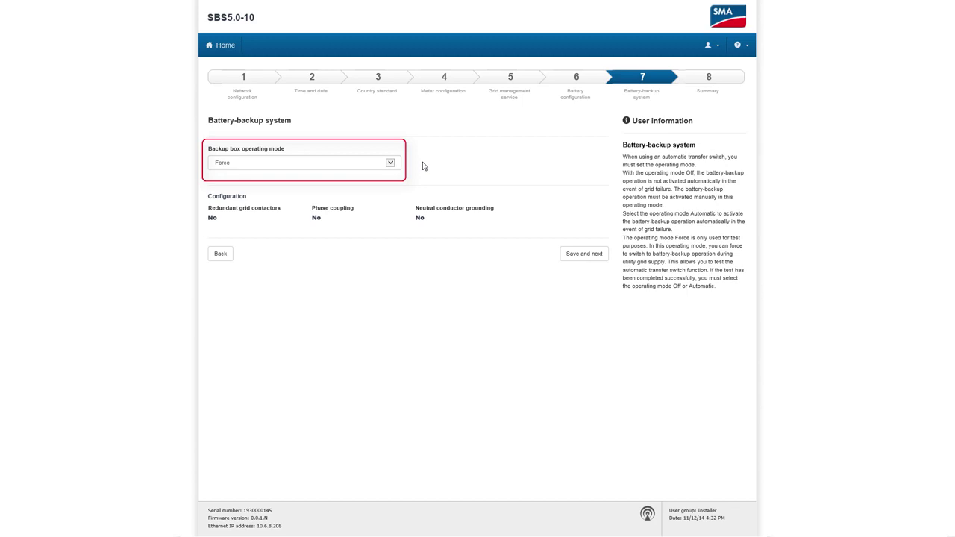
left_click(390, 163)
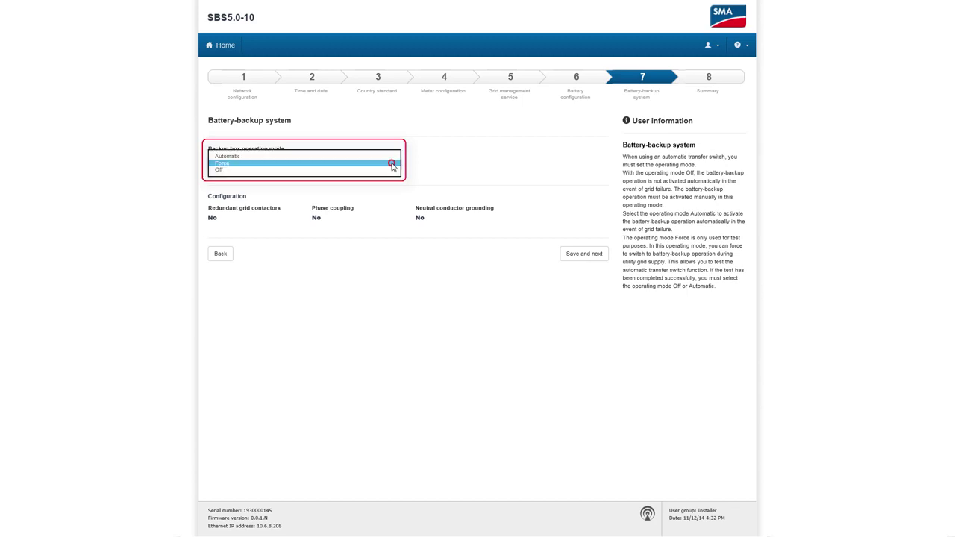
left_click(436, 165)
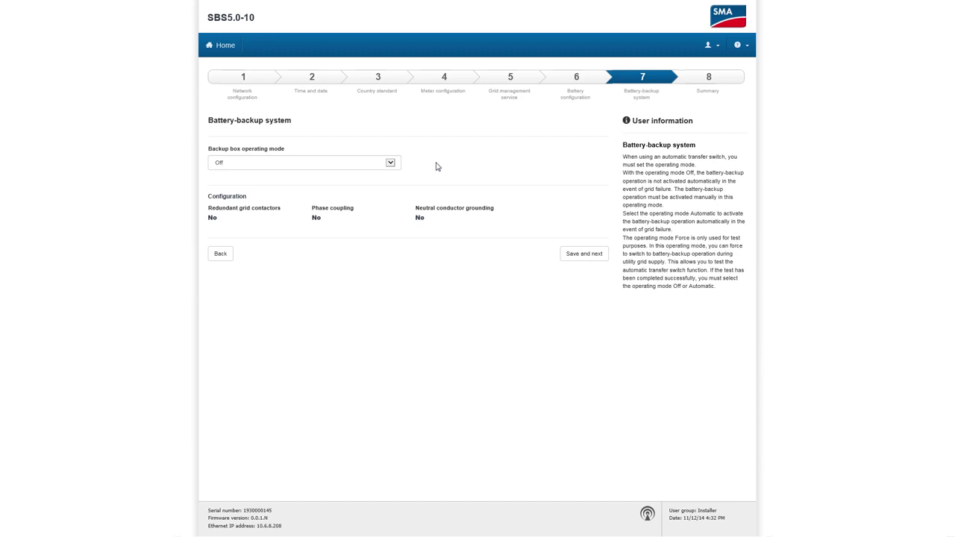
Advance to the step 8 Summary and scroll down to the export buttons.
left_click(581, 253)
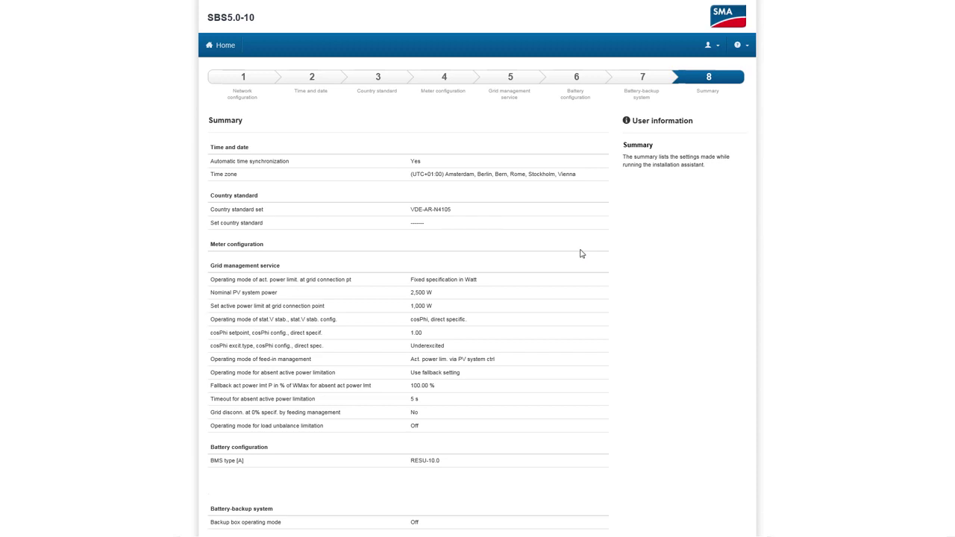
scroll(580, 253, "down", 2)
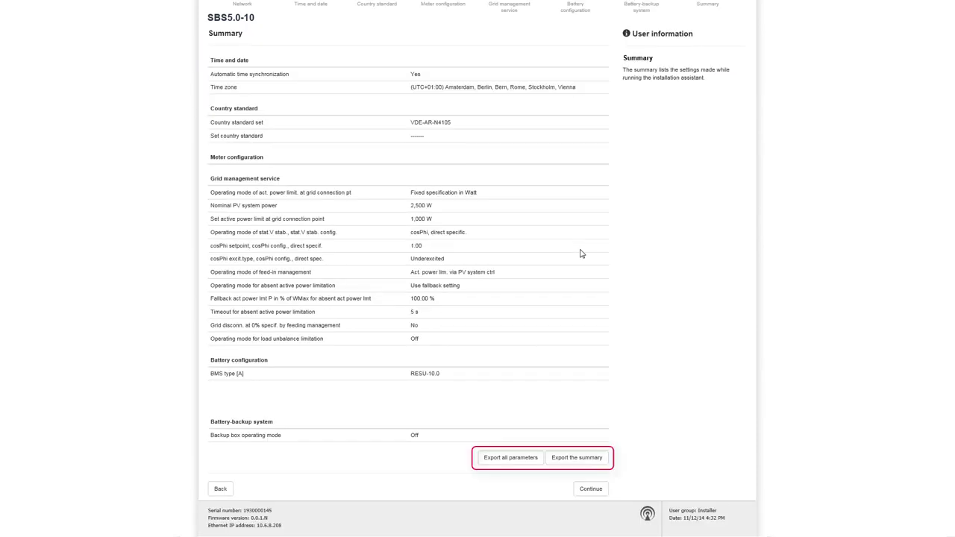